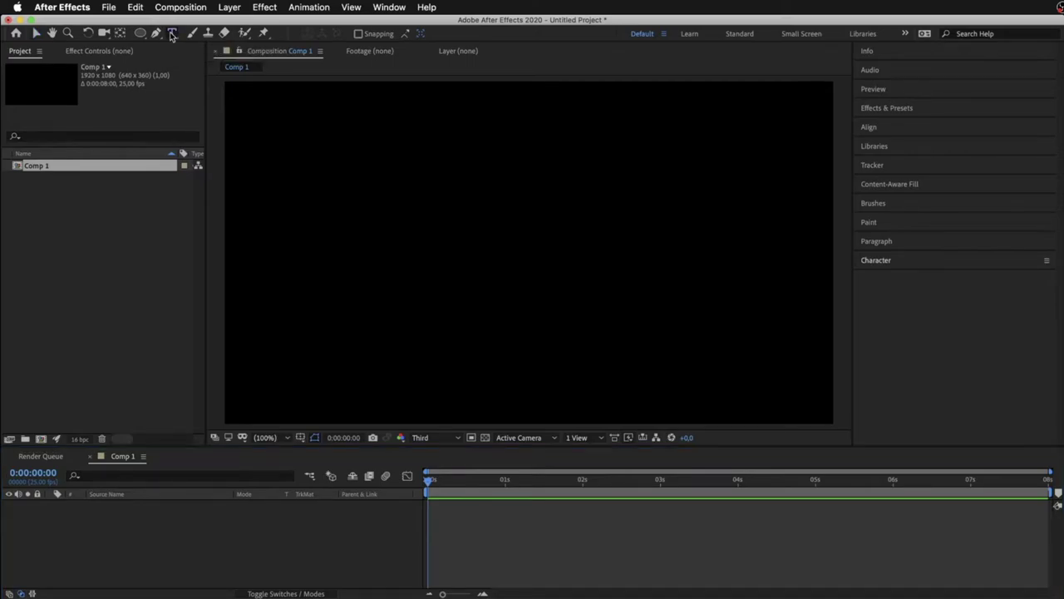
Pick the Horizontal Type Tool and click above the canvas centre to begin a text layer.
left_click(172, 35)
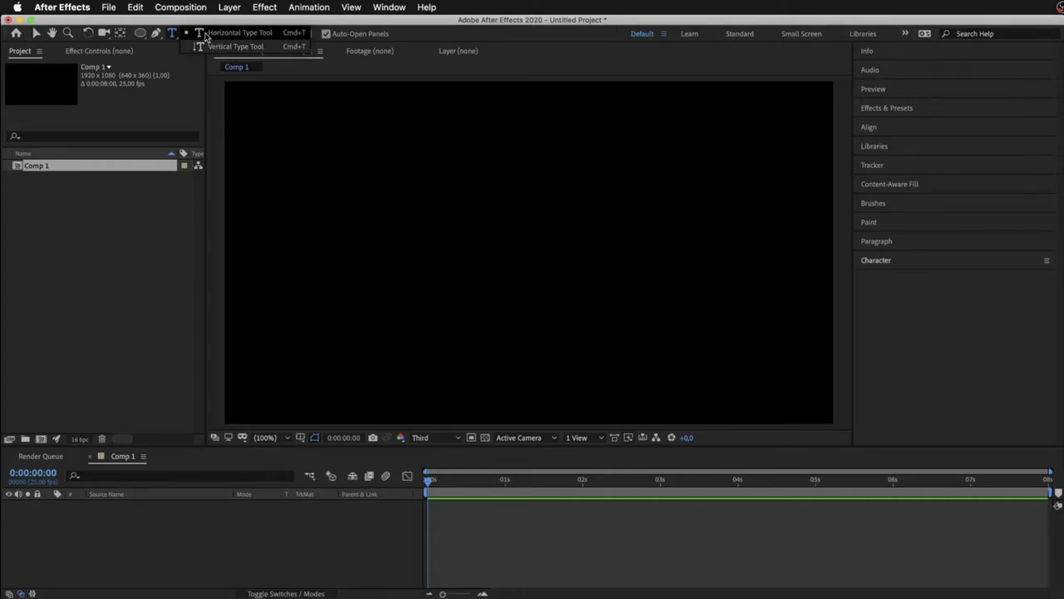
left_click(266, 39)
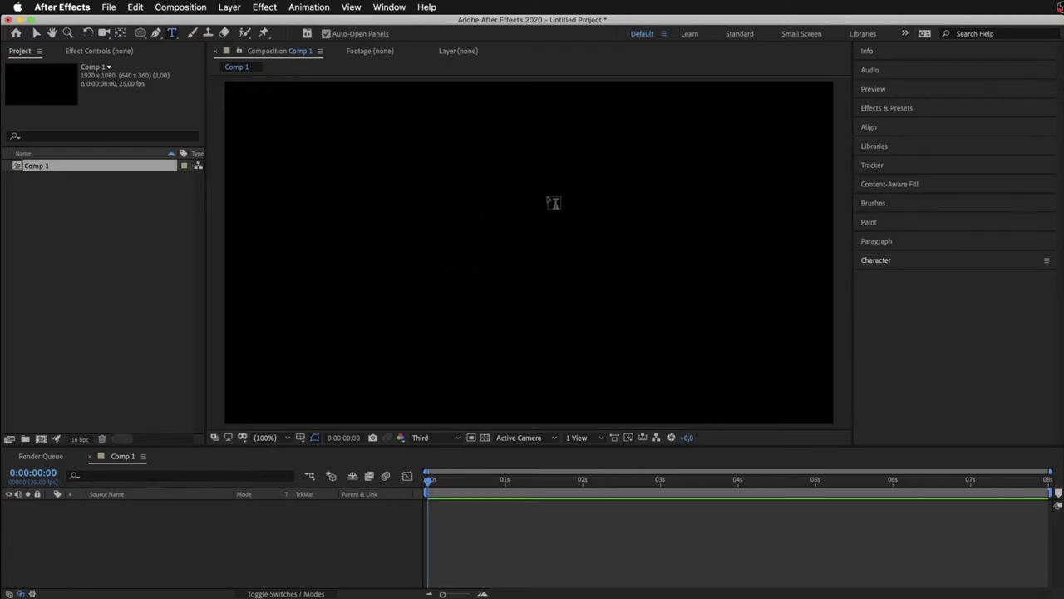
left_click(480, 249)
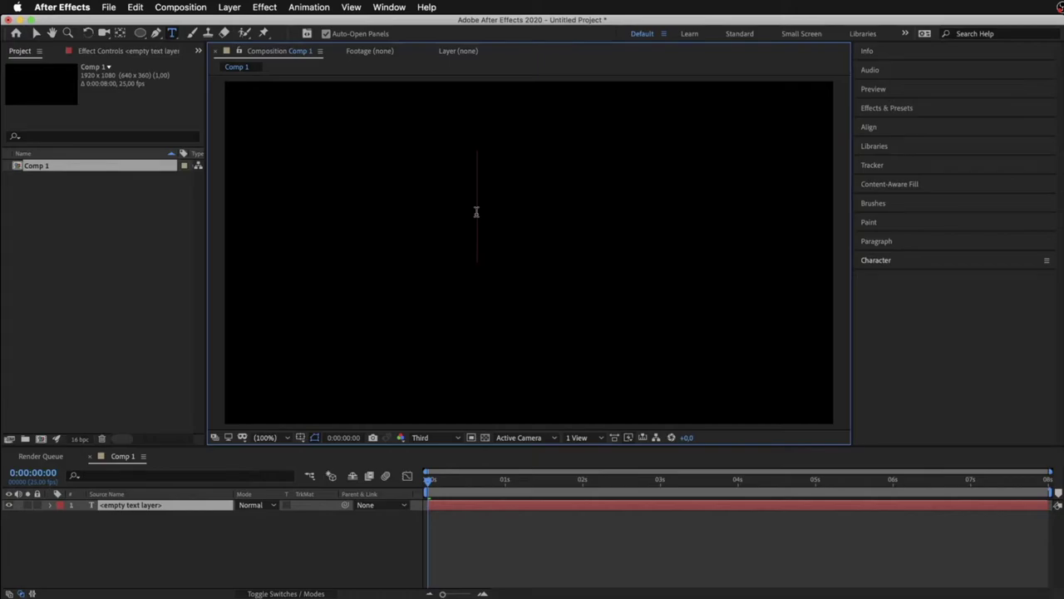
Type TEXT, zoom the viewer out to 50%, and select the whole word.
type("TEXT")
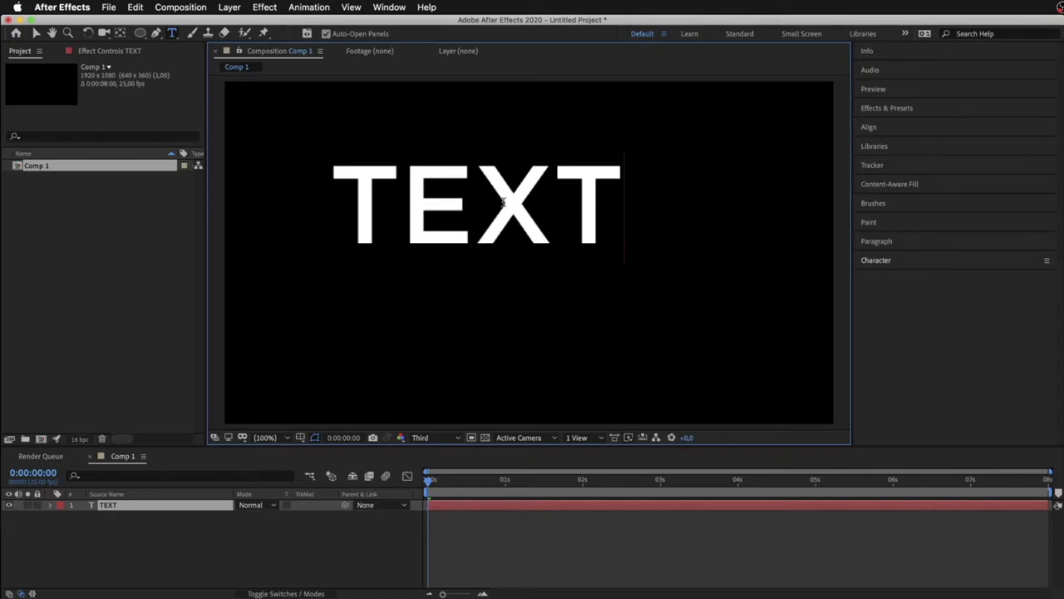
key("comma")
key("comma")
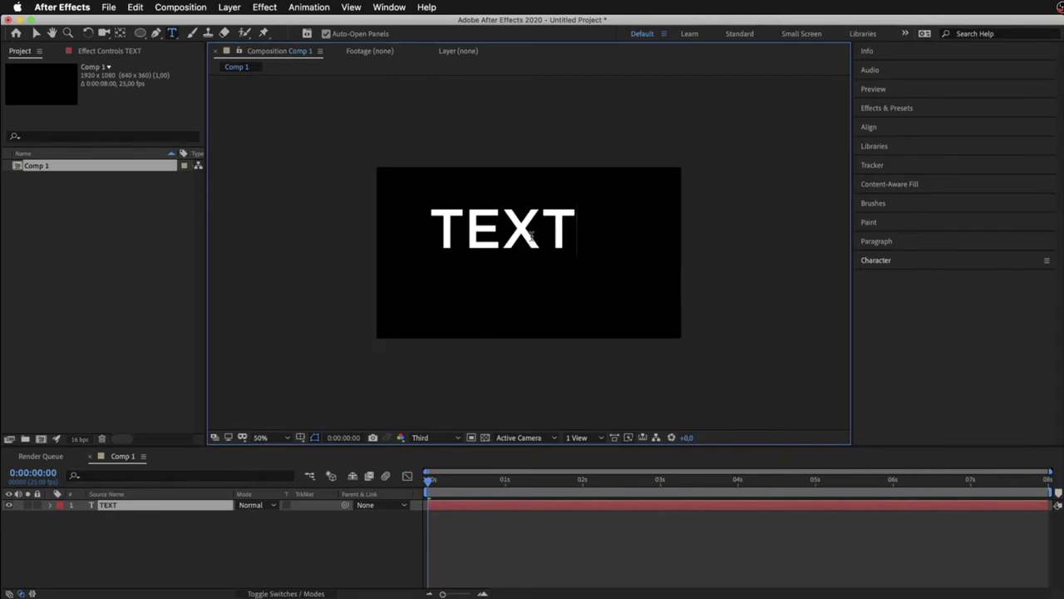
double_click(531, 235)
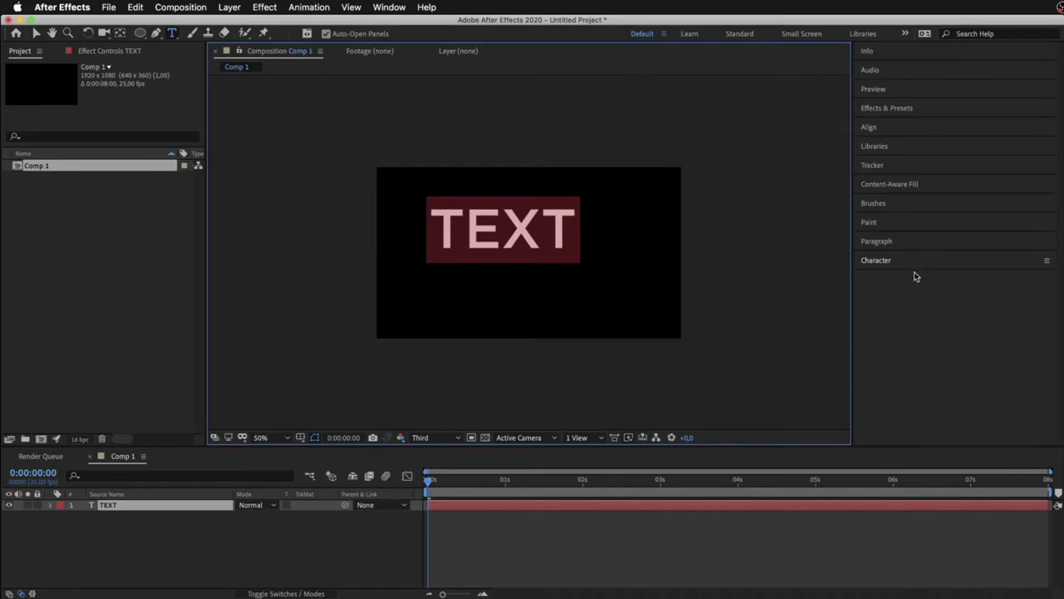
Bring up the Paragraph settings for the TEXT layer.
left_click(859, 262)
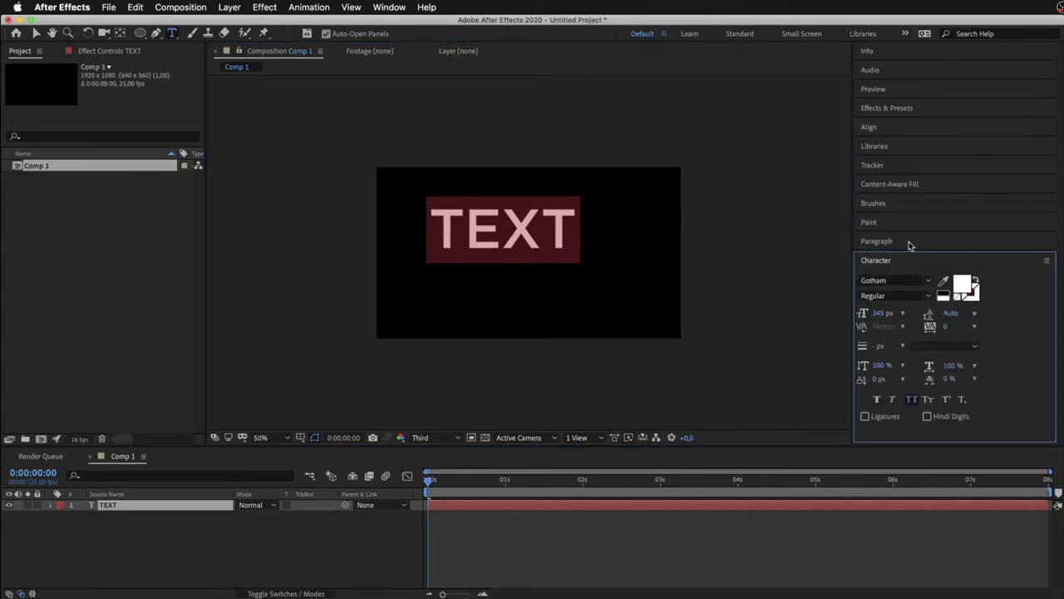
left_click(909, 242)
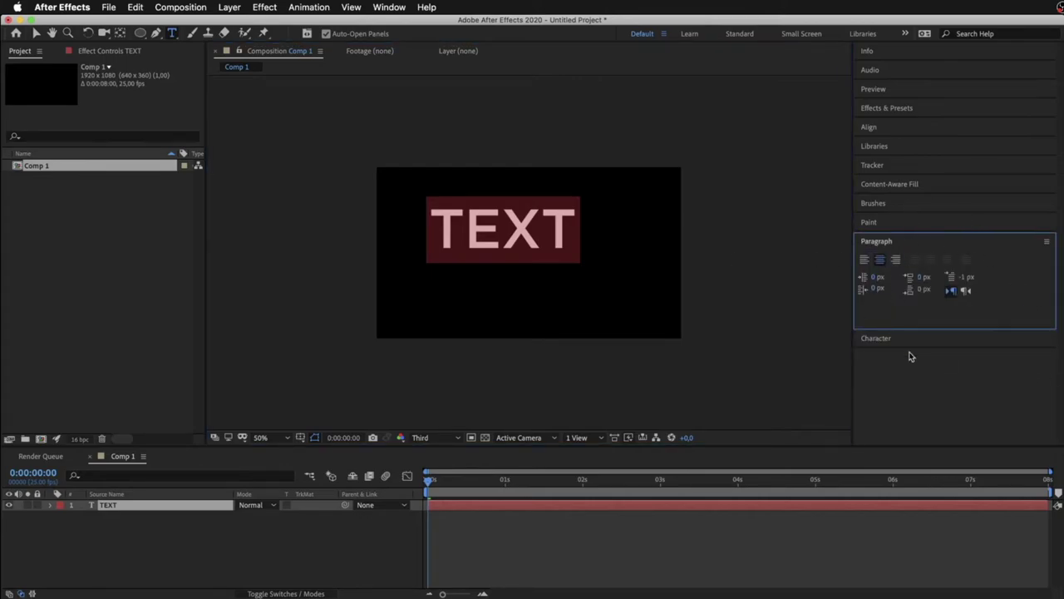
left_click(390, 9)
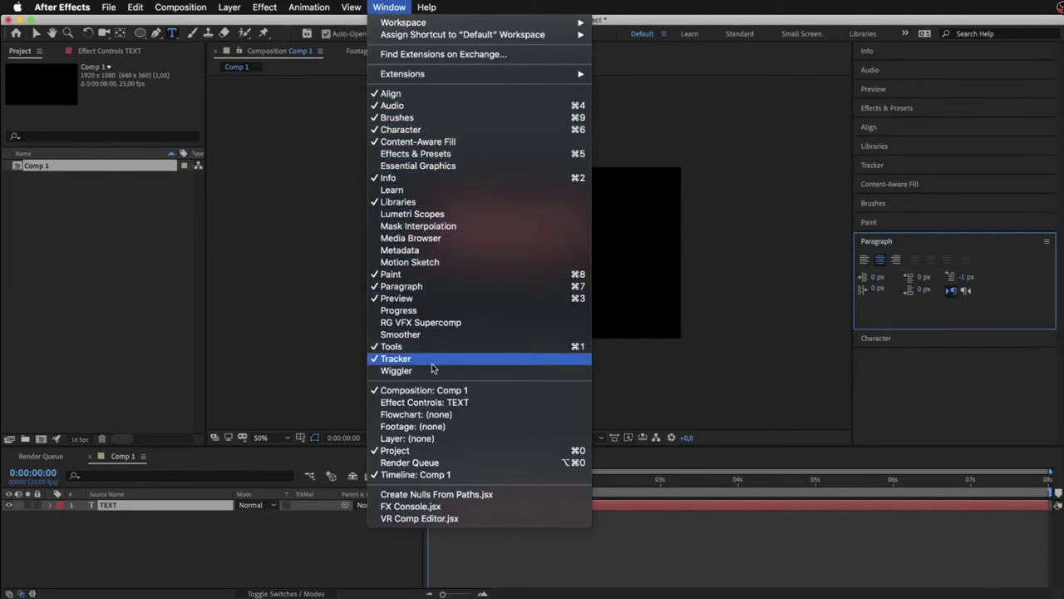
left_click(449, 287)
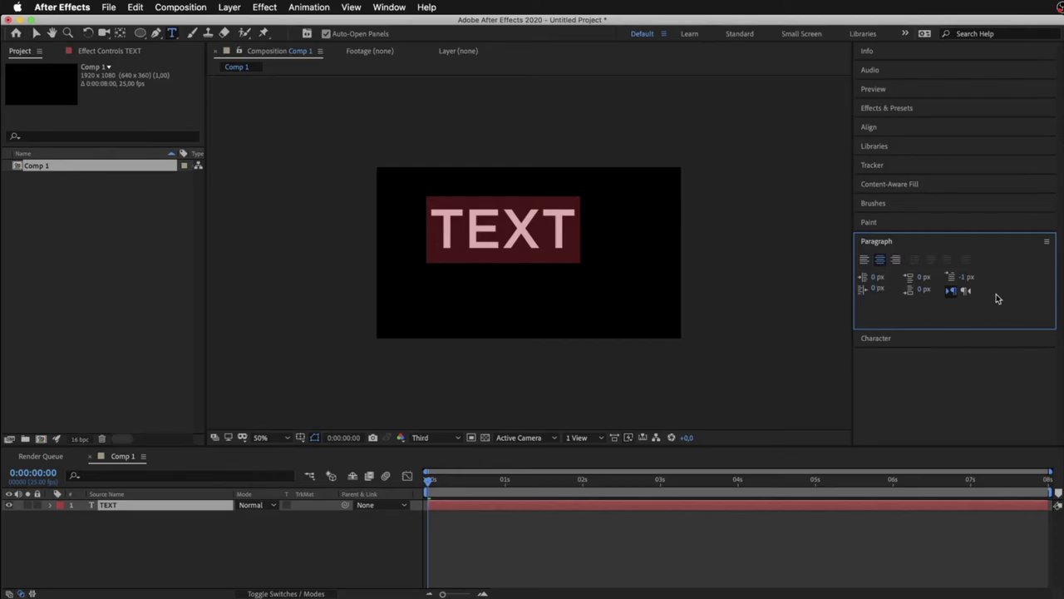
Try left alignment, restore centred TEXT, and return to the Character settings.
left_click(864, 260)
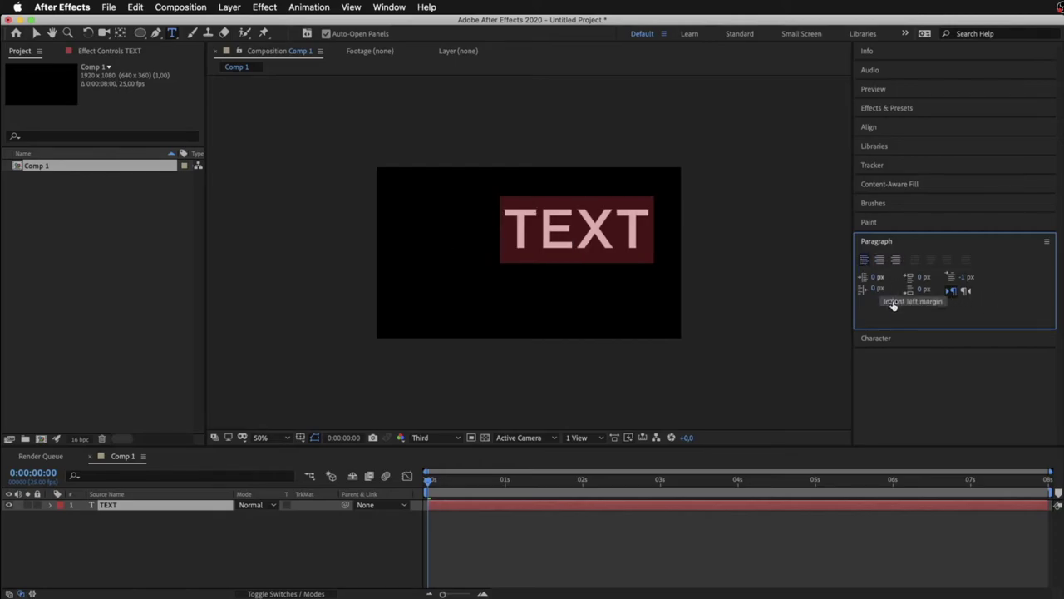
left_click(882, 262)
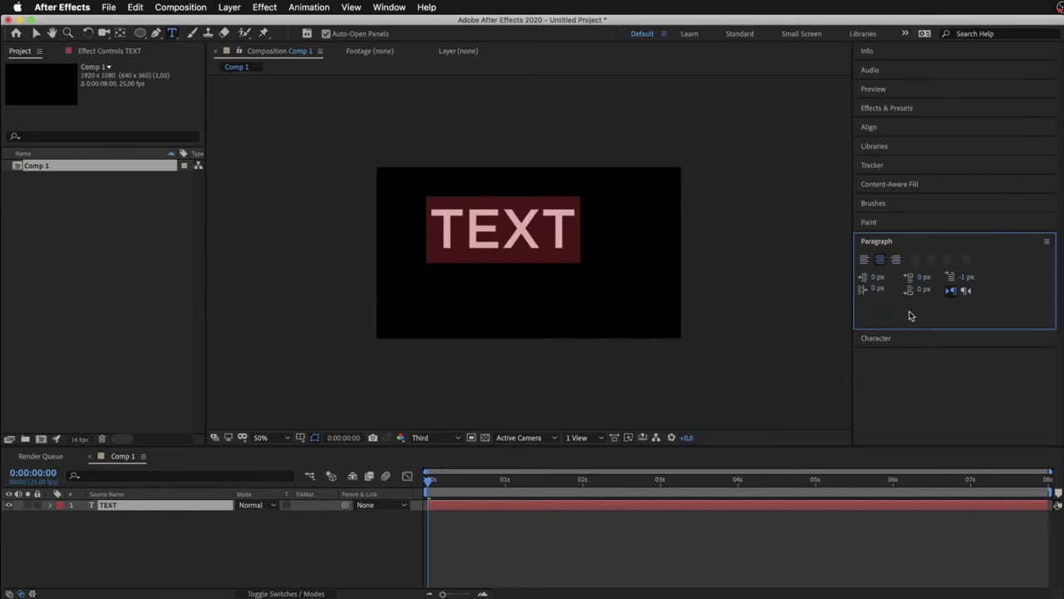
left_click(878, 340)
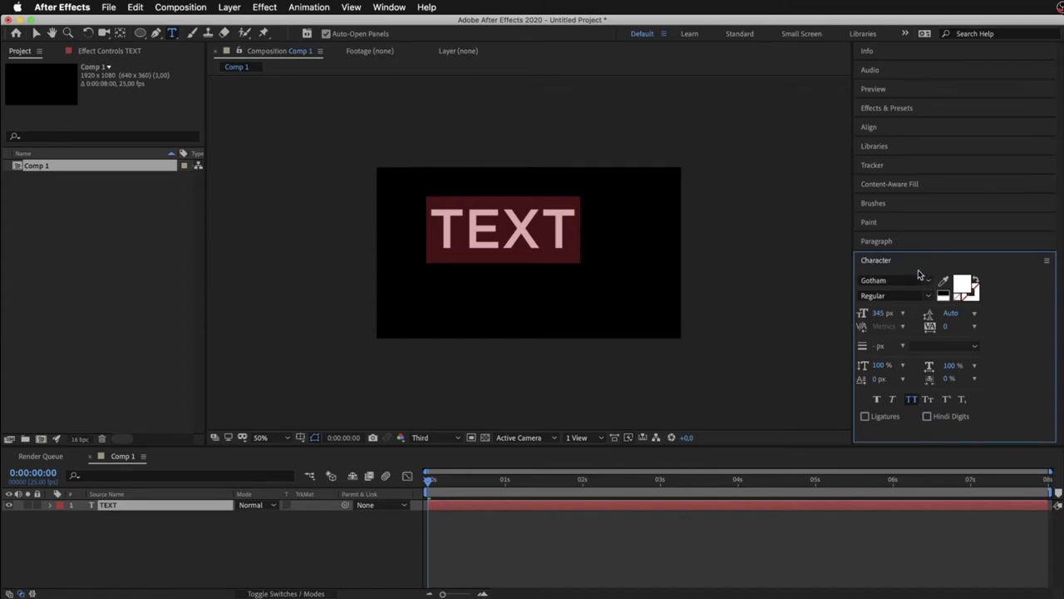
Set TEXT's font to Bodoni 72, keeping the Book style.
left_click(925, 282)
scroll(919, 386, "up", 5)
scroll(931, 414, "up", 3)
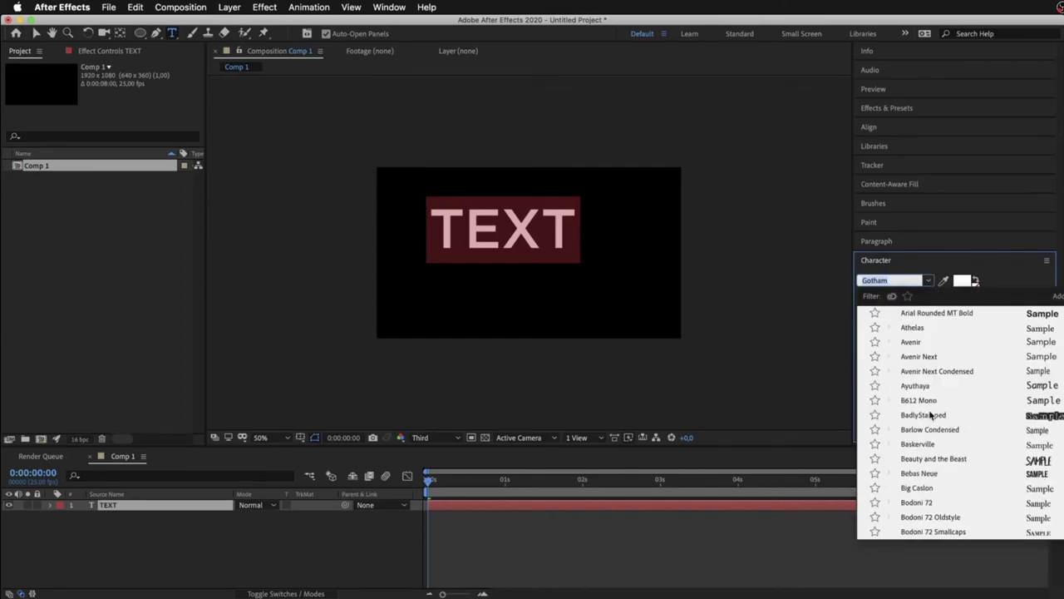
left_click(934, 388)
left_click(896, 296)
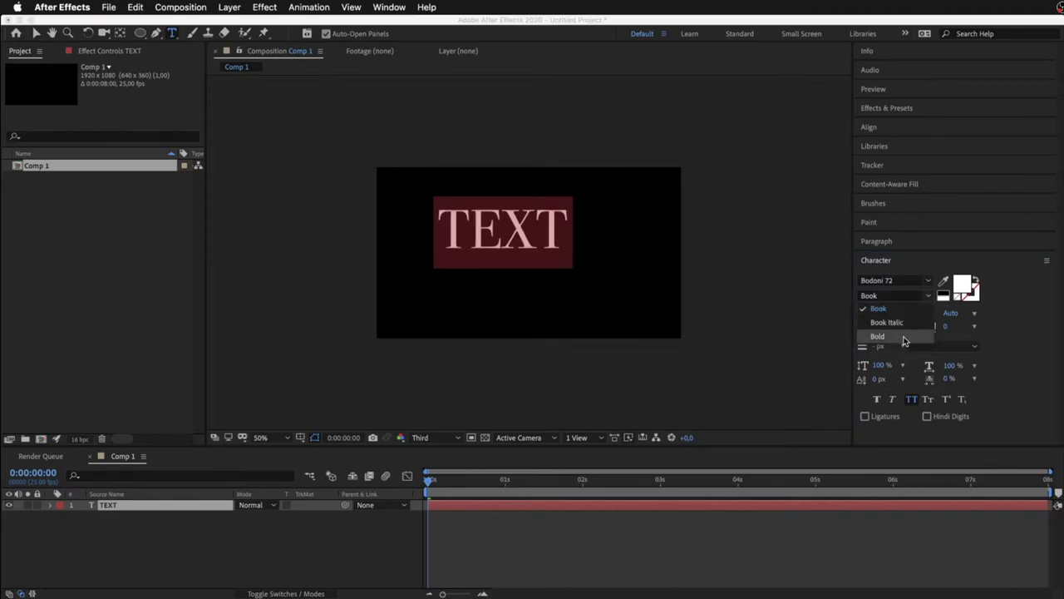
key("Escape")
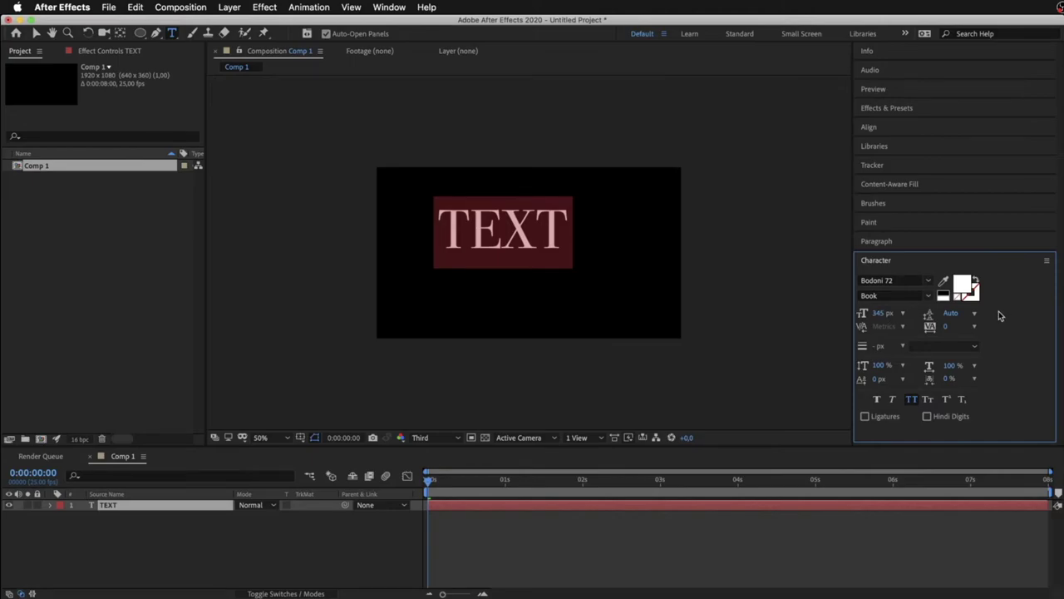
Enlarge the font size to 319 px, leaving kerning at Metrics.
mouse_move(880, 314)
left_mouse_down()
mouse_move(891, 312)
mouse_move(882, 314)
left_mouse_up()
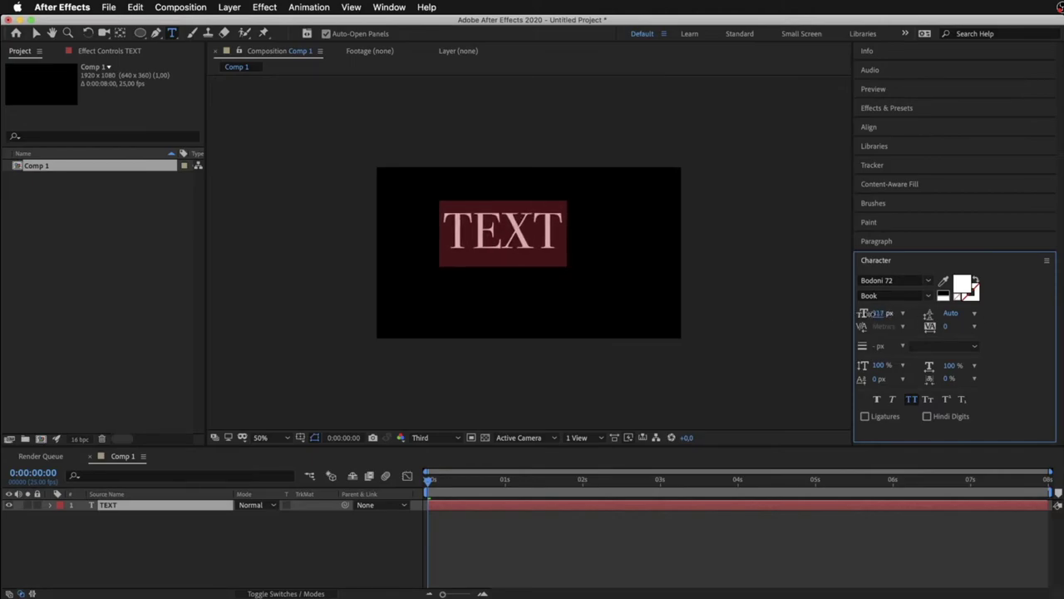
left_click(903, 328)
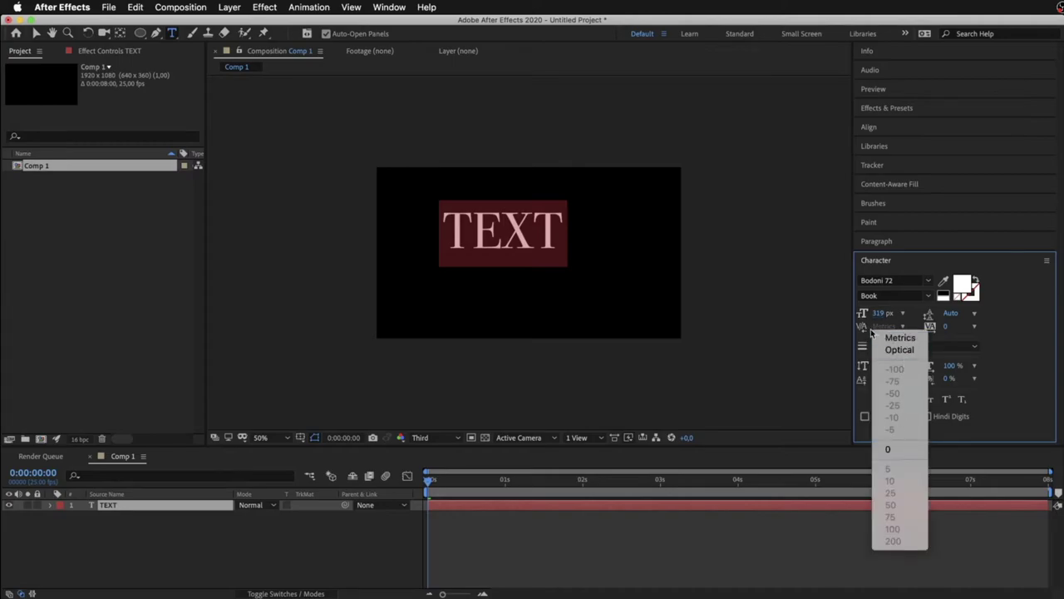
left_click(1002, 319)
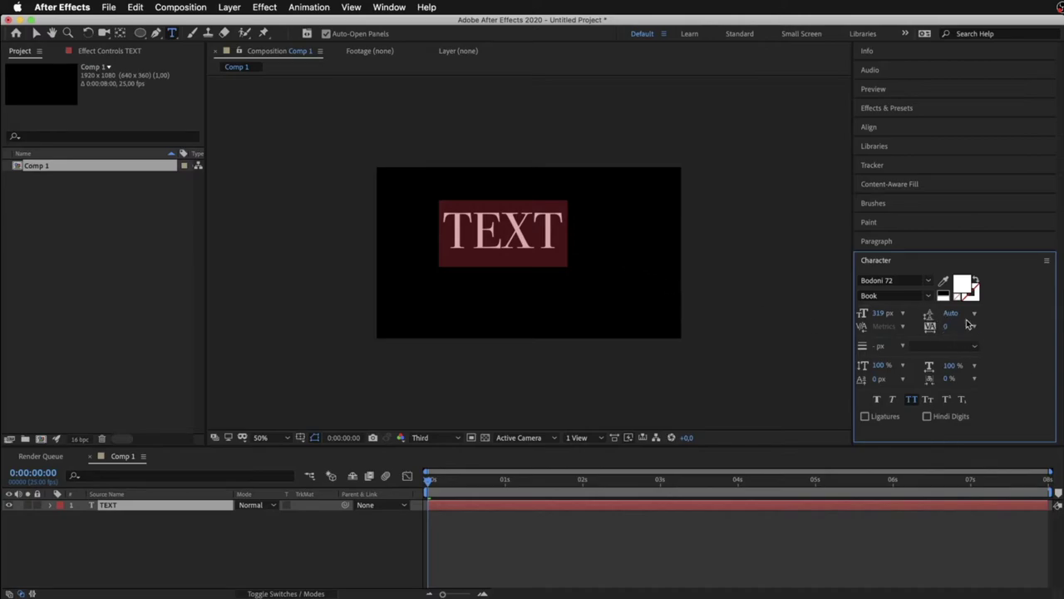
left_click(563, 231)
Copy TEXT and paste it onto a new second line.
double_click(571, 236)
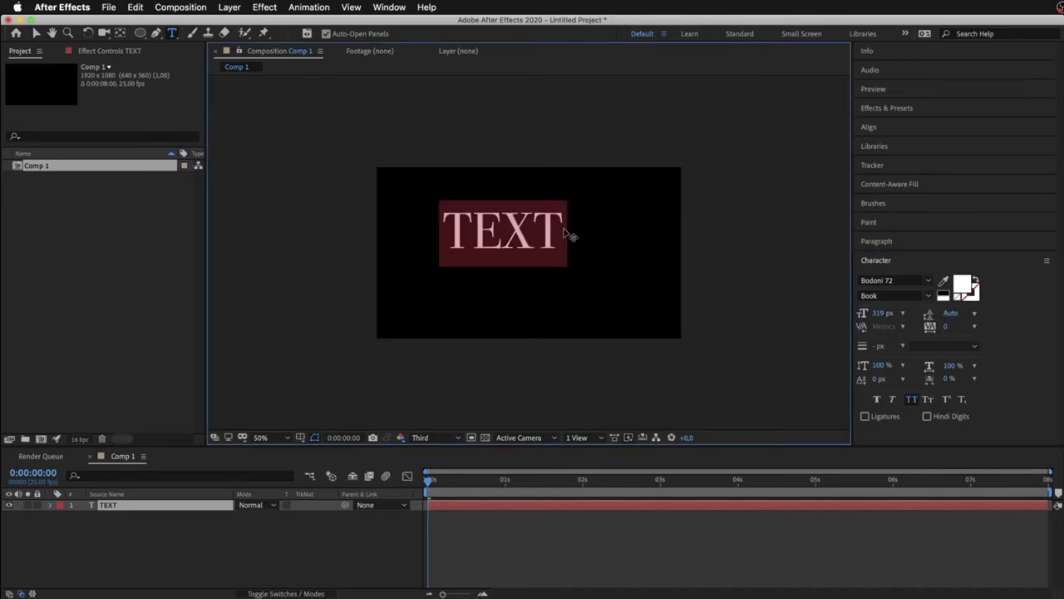
key("ctrl+c")
left_click(570, 236)
key("Return")
key("ctrl+v")
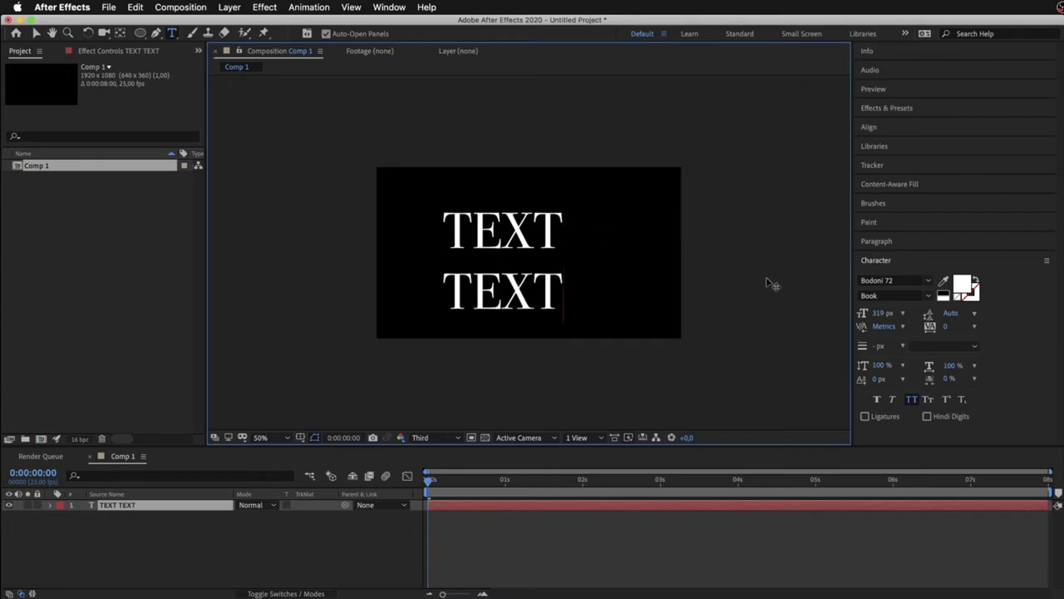
Tighten the leading between the lines and set the second line's tracking to 13.
double_click(502, 297)
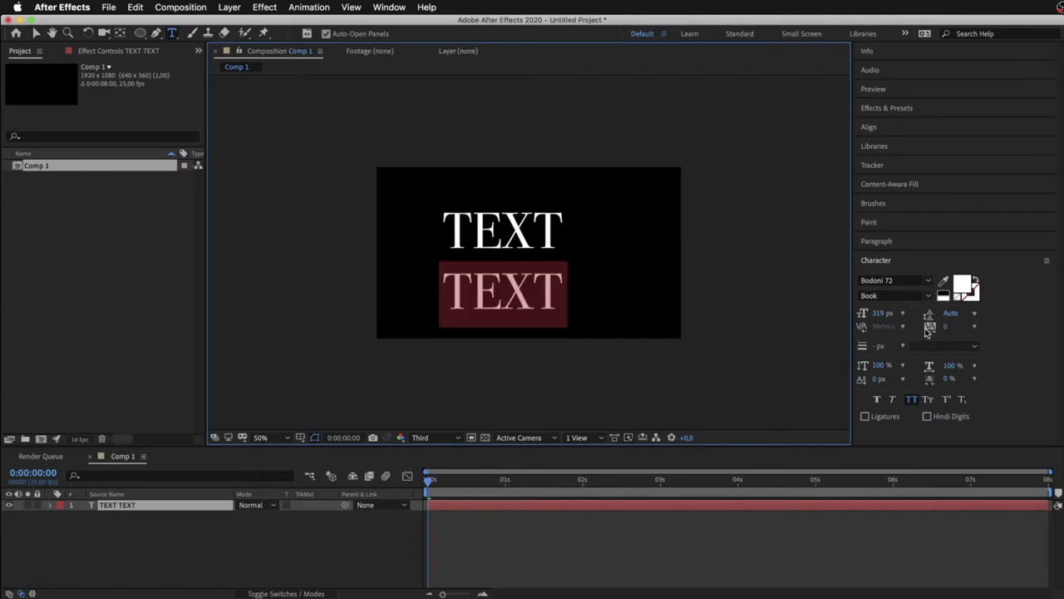
mouse_move(948, 314)
left_mouse_down()
mouse_move(907, 317)
mouse_move(990, 335)
mouse_move(1039, 328)
left_mouse_up()
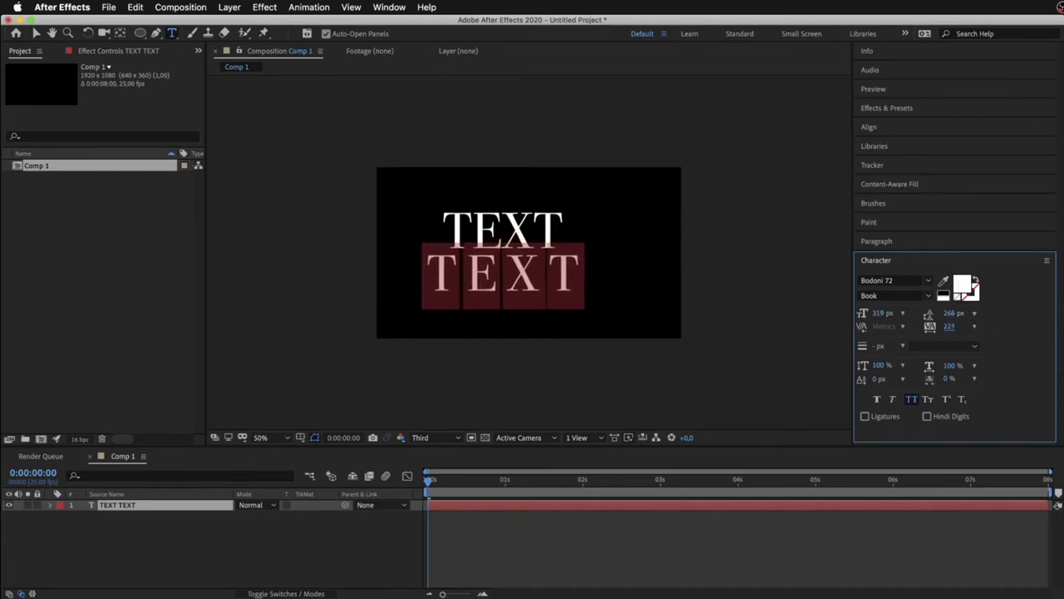
mouse_move(949, 326)
left_mouse_down()
mouse_move(890, 346)
mouse_move(773, 352)
left_mouse_up()
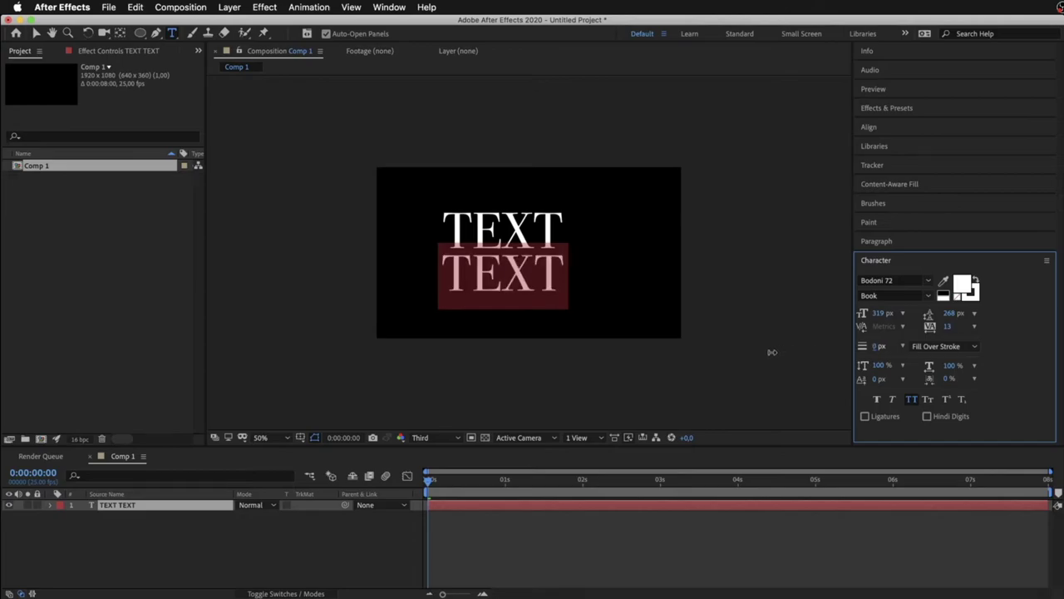
left_click(459, 542)
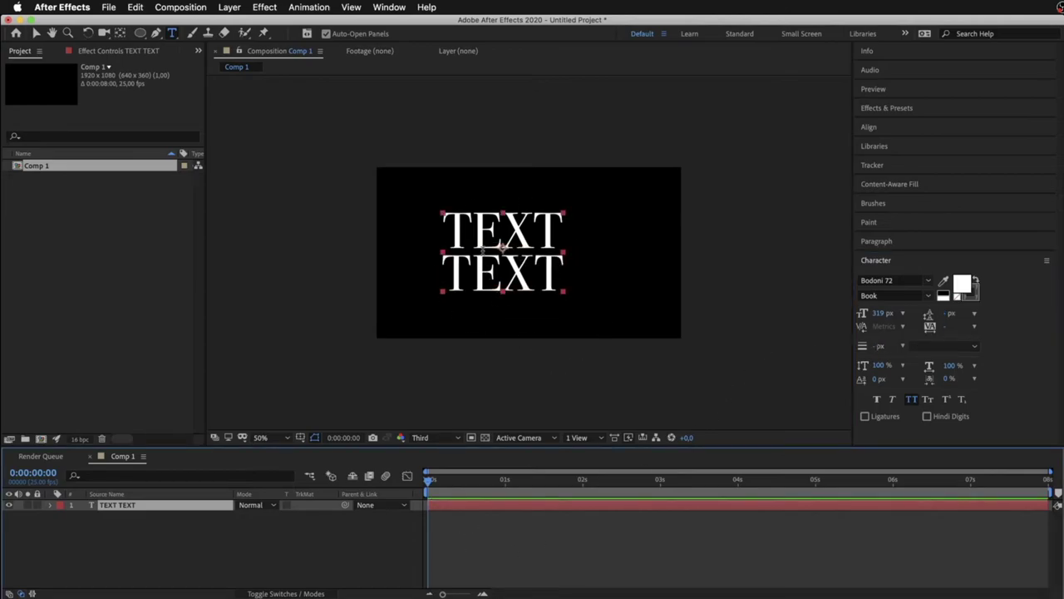
left_click(502, 274)
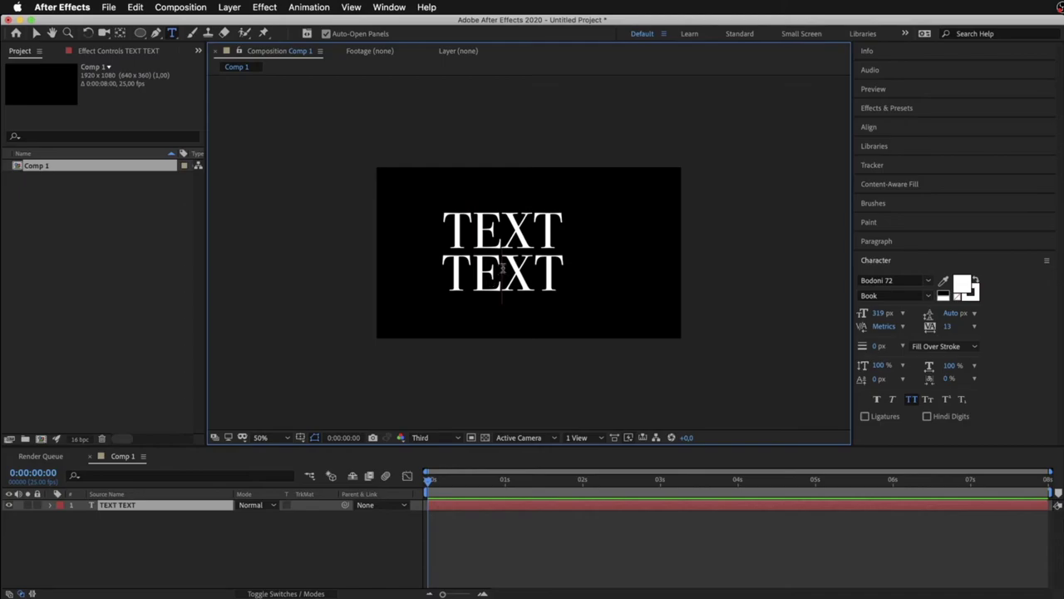
Shrink the second TEXT line's font size to 224 px.
double_click(502, 266)
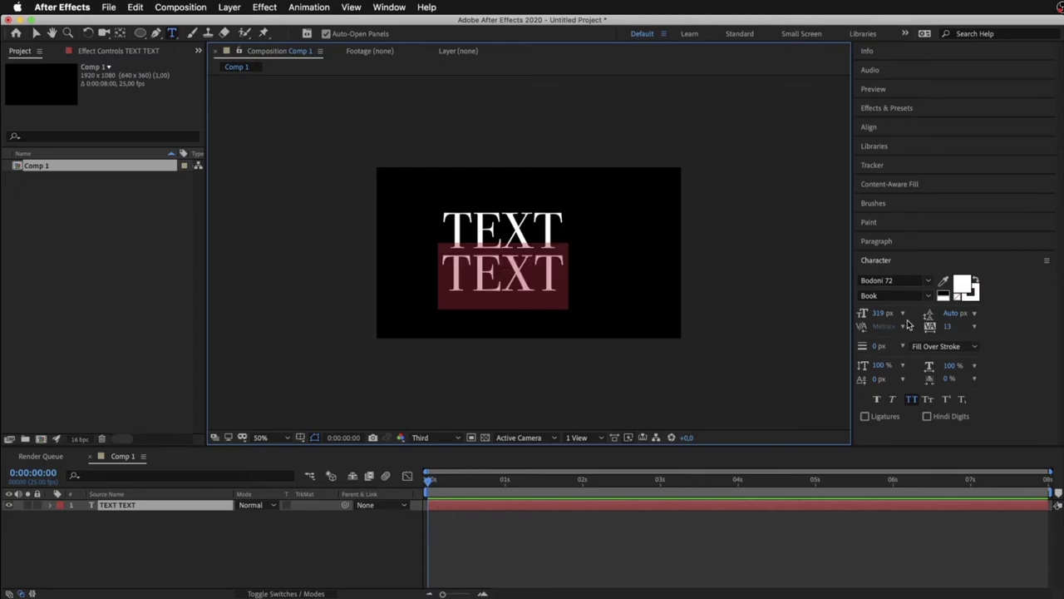
left_click_drag(880, 313, 796, 316)
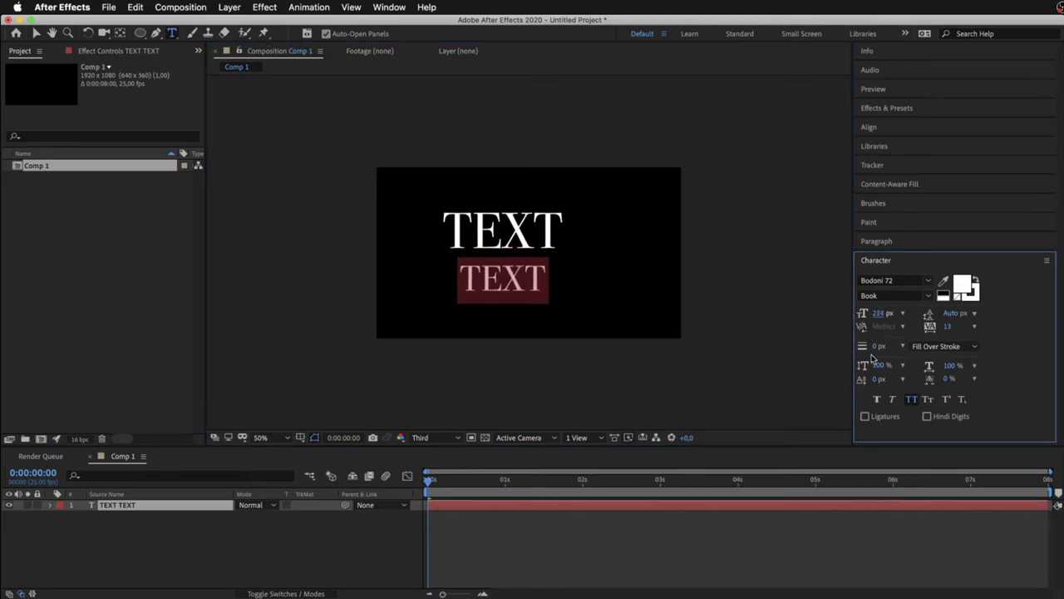
mouse_move(873, 346)
left_mouse_down()
mouse_move(883, 346)
mouse_move(829, 344)
left_mouse_up()
Keep Fill Over Stroke ordering, test vertical scaling, then select both lines with Cmd+A.
left_click(961, 346)
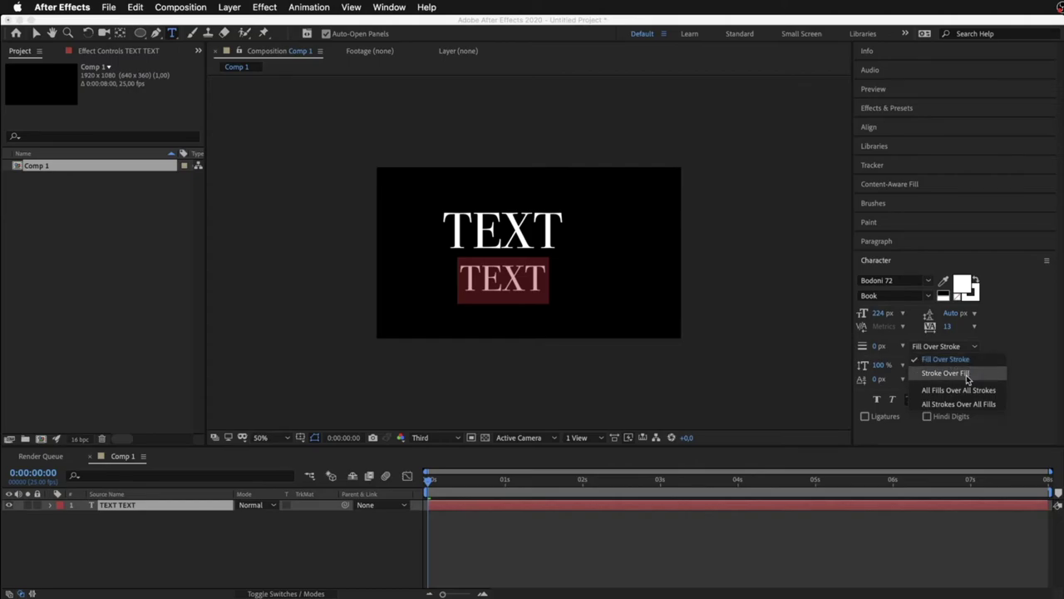
left_click(1009, 348)
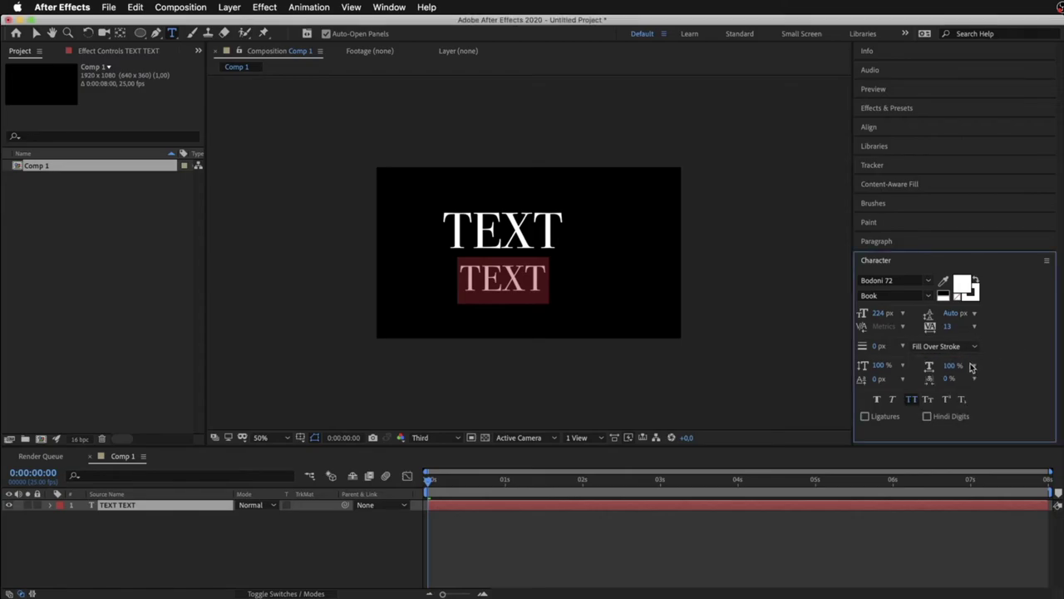
mouse_move(881, 366)
left_mouse_down()
mouse_move(914, 364)
mouse_move(882, 366)
left_mouse_up()
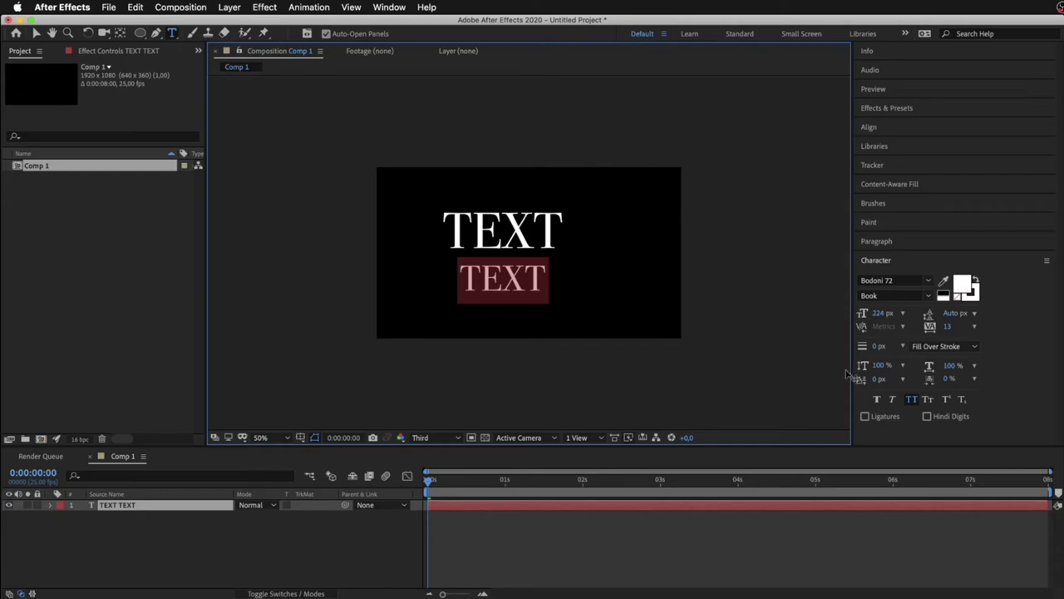
left_click(913, 404)
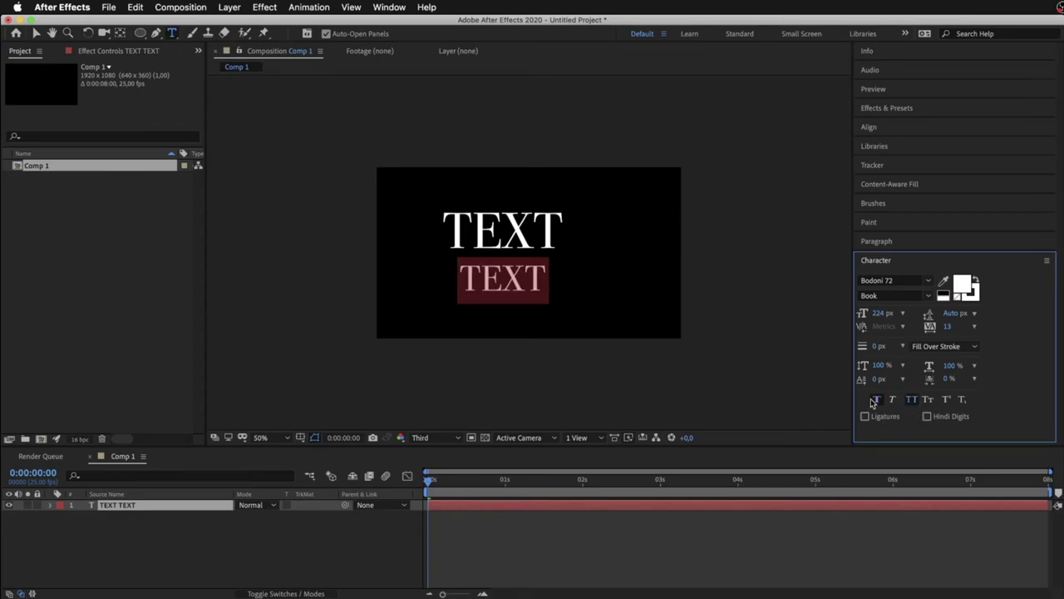
left_click(542, 285)
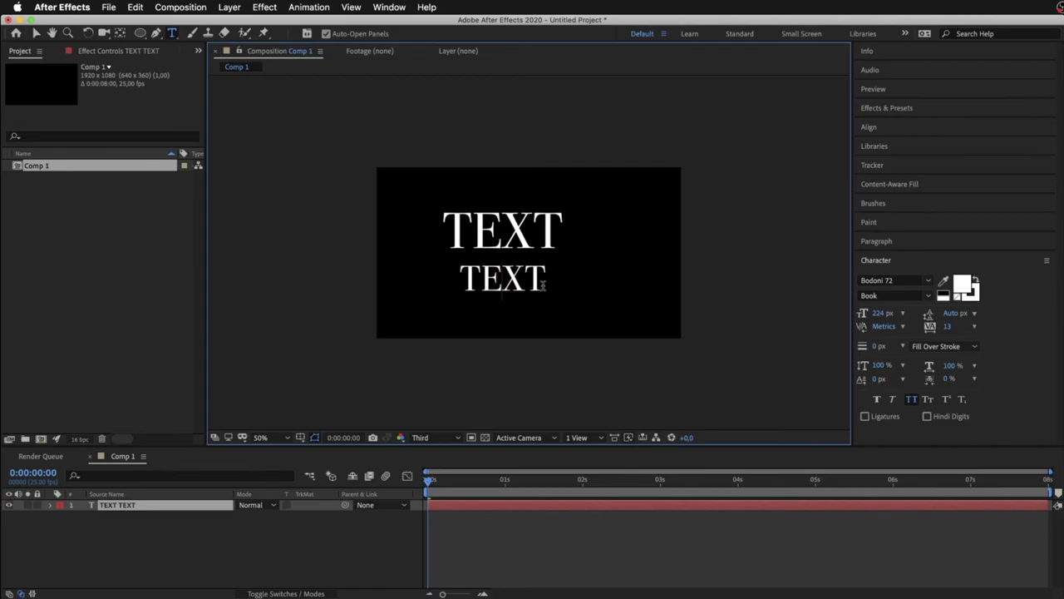
key("super+a")
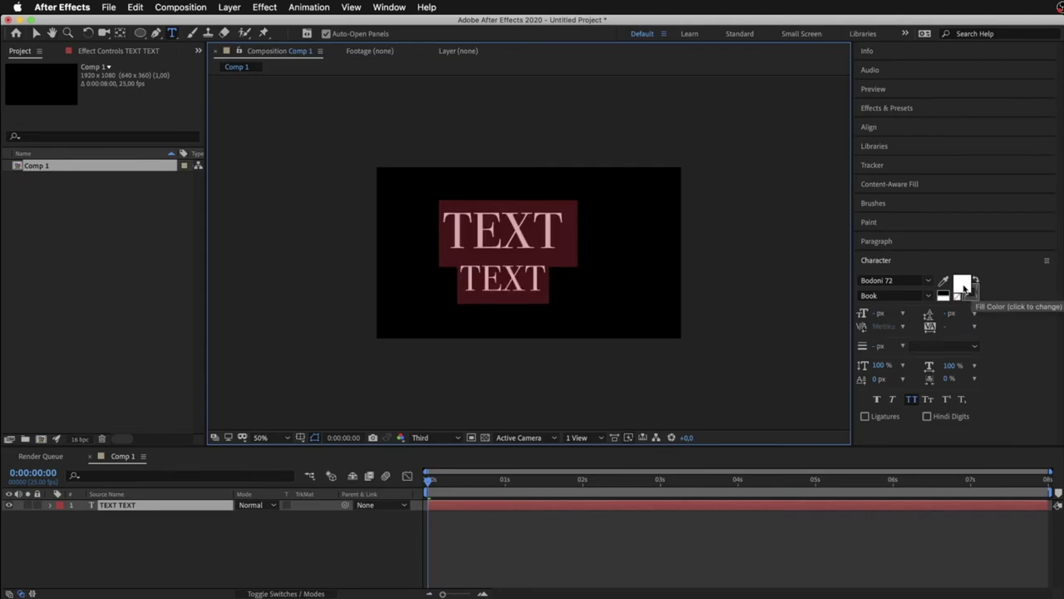
Set the text fill colour to bright red FF0000.
left_click(964, 286)
left_click(964, 286)
left_click_drag(651, 340, 690, 314)
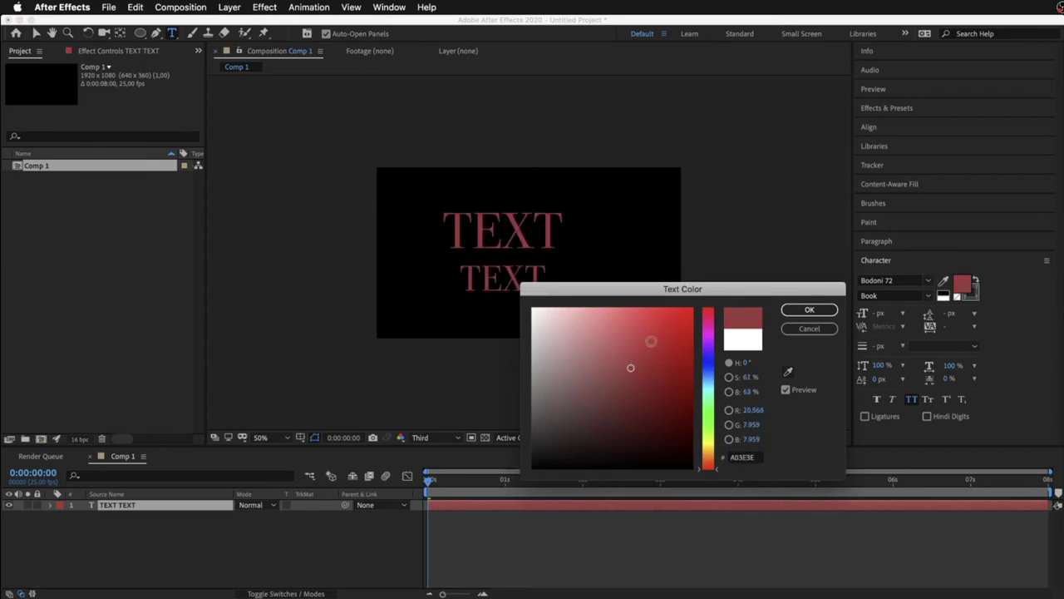
left_click(808, 309)
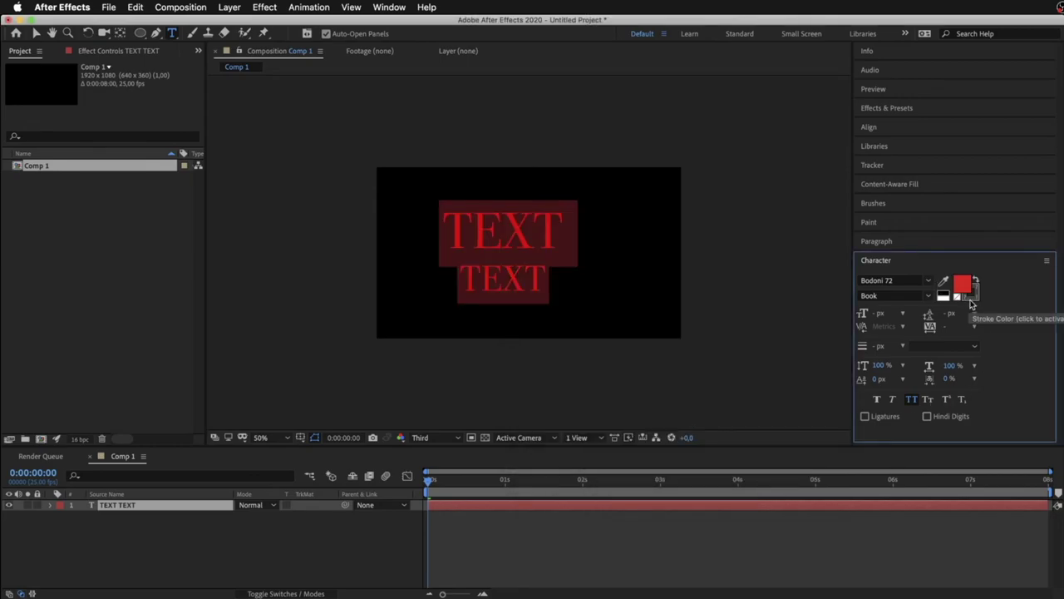
Set the text stroke colour to blue 0059FF.
left_click(970, 301)
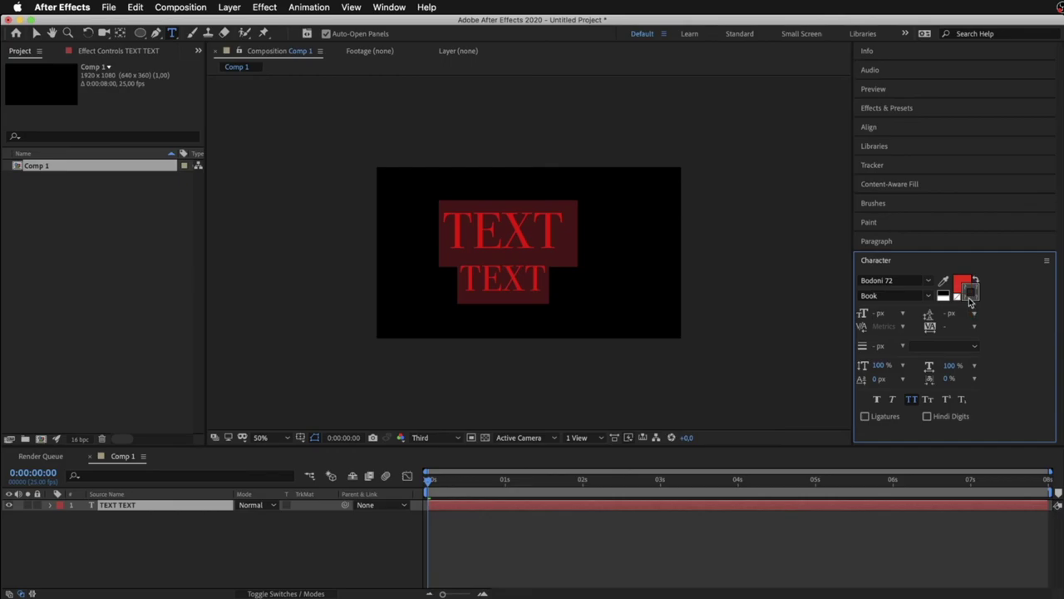
left_click(970, 301)
left_click(708, 372)
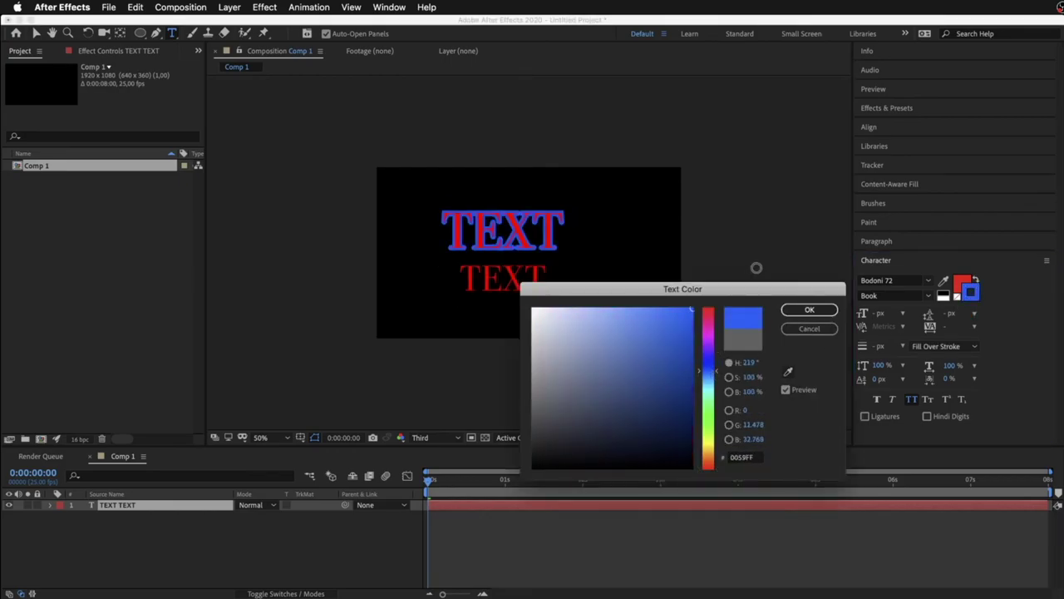
left_click(809, 309)
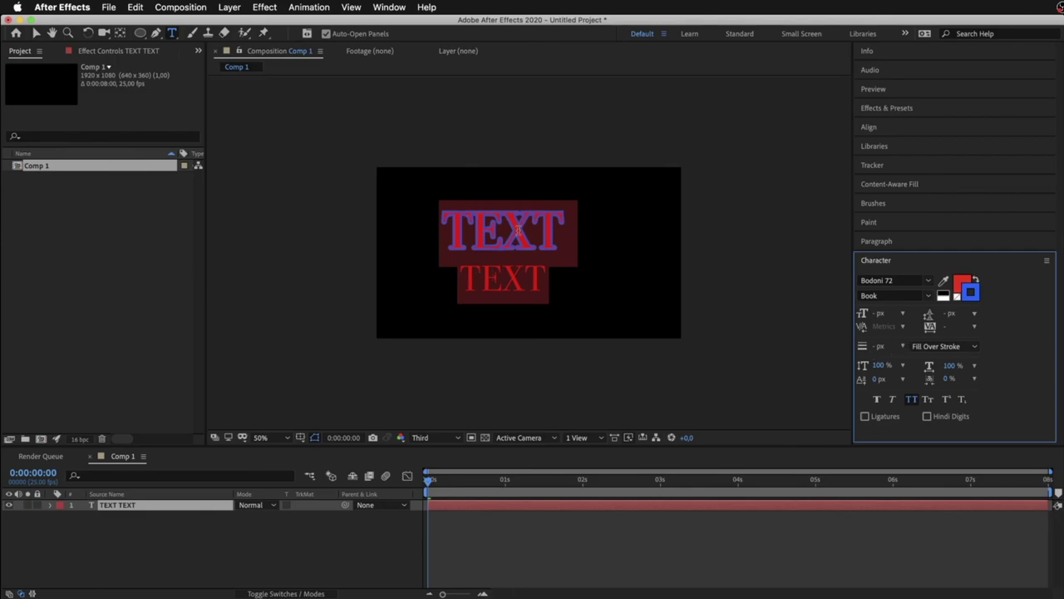
Set the blue stroke width to 22 px and deselect the text.
left_click(875, 347)
type("0")
key("Return")
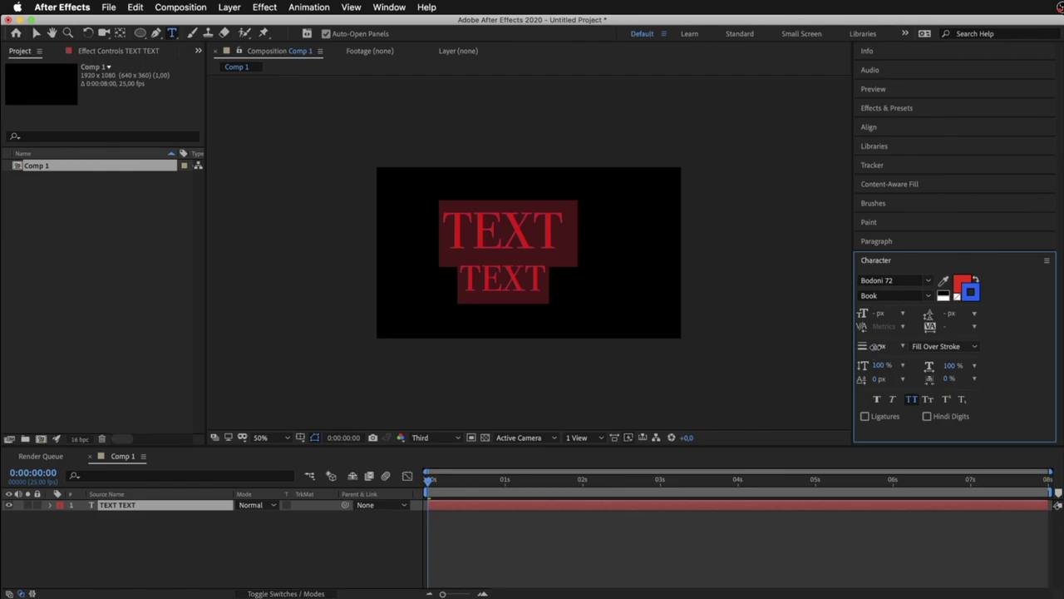
left_click_drag(875, 347, 888, 347)
left_click(509, 282)
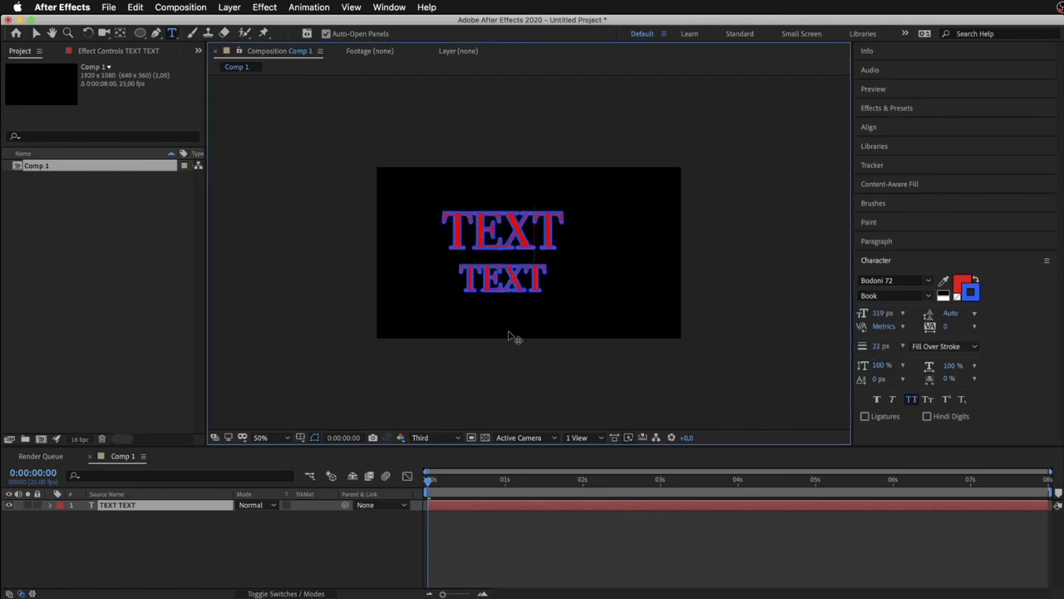